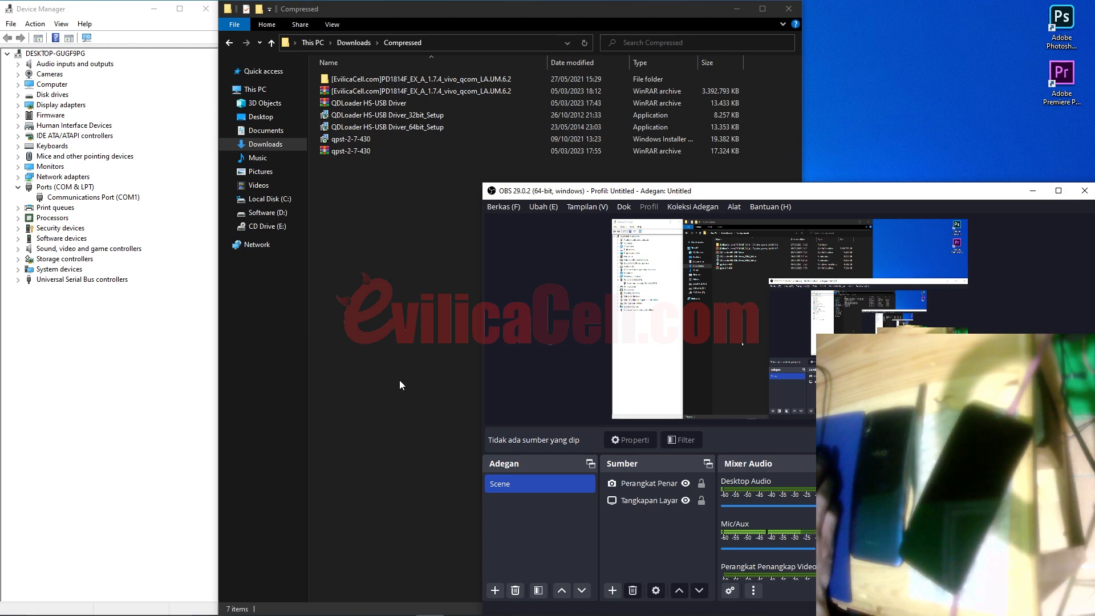
{"action": "left_click", "coordinate": [376, 91]}
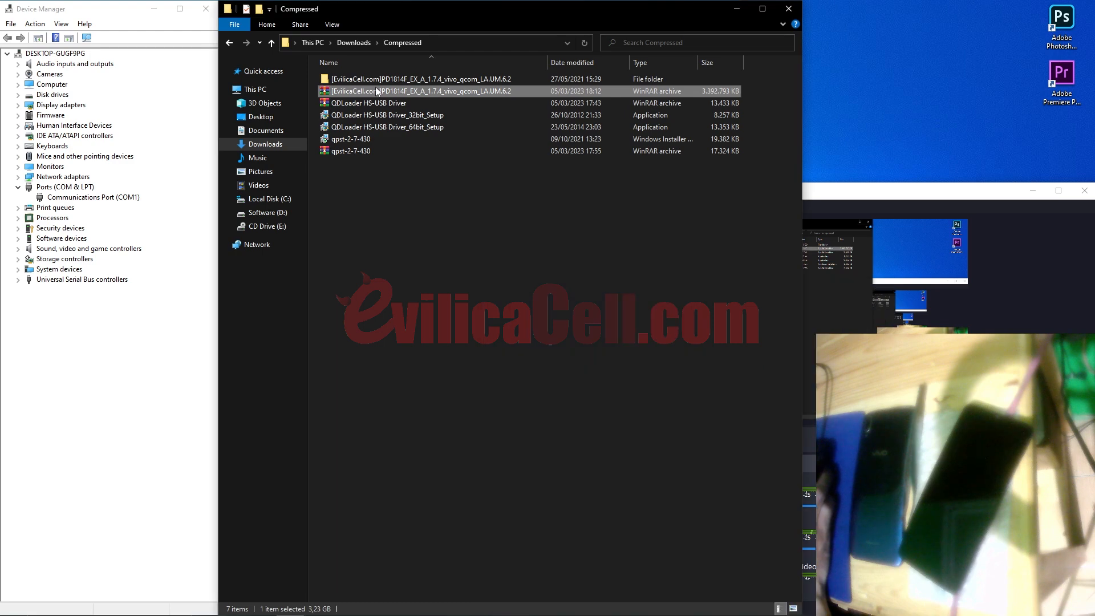
{"action": "left_click", "coordinate": [374, 105]}
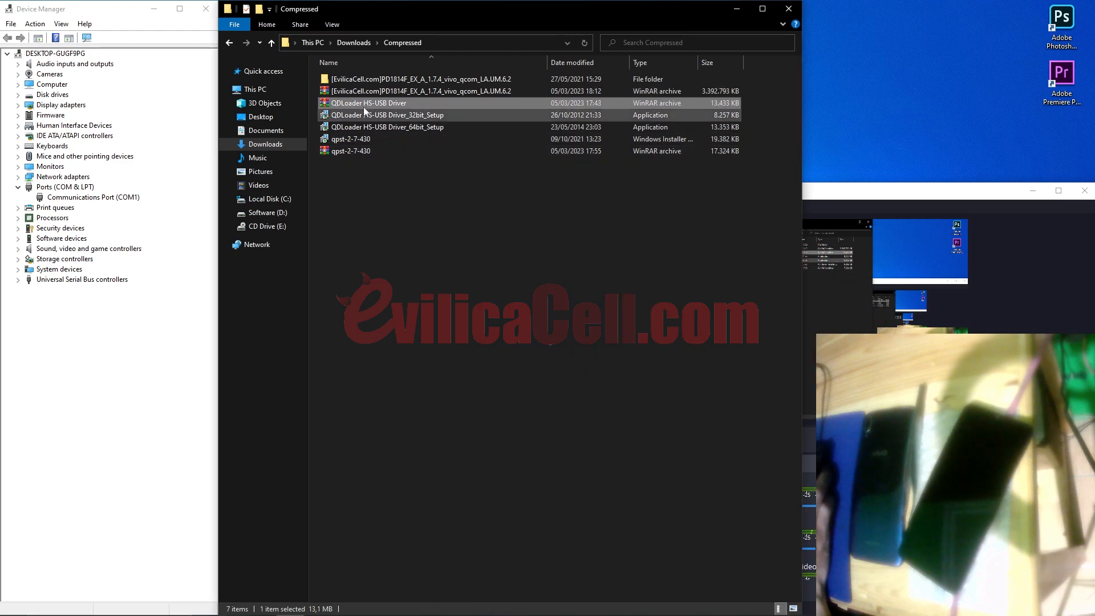
{"action": "left_click", "coordinate": [360, 151]}
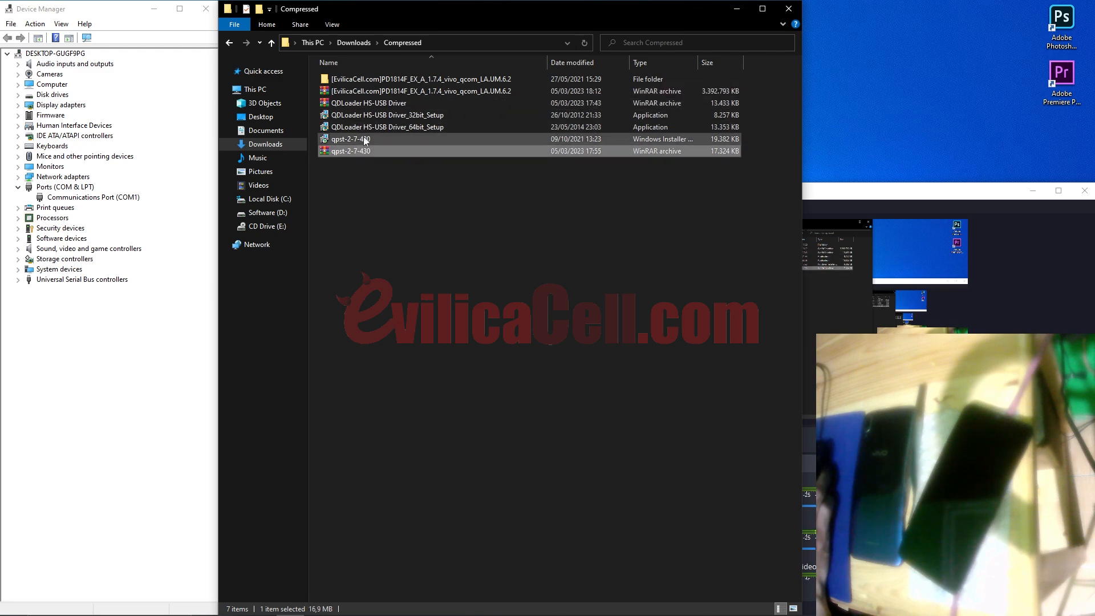
Step: Extract the PD1814F firmware archive into the current folder, entering the archive password
{"action": "left_click", "coordinate": [368, 92]}
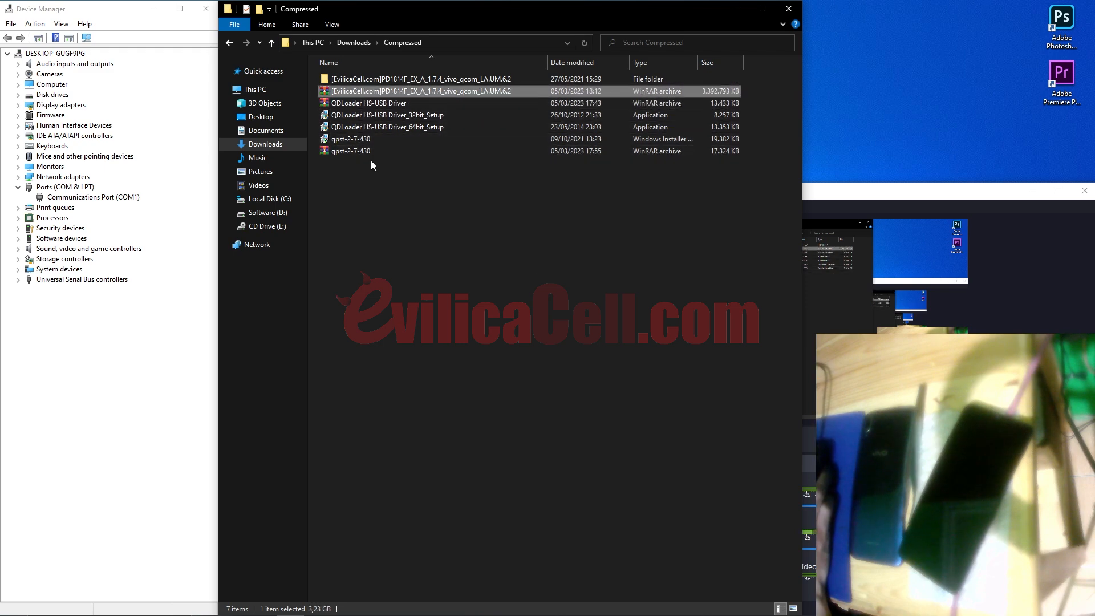
{"action": "right_click", "coordinate": [379, 95]}
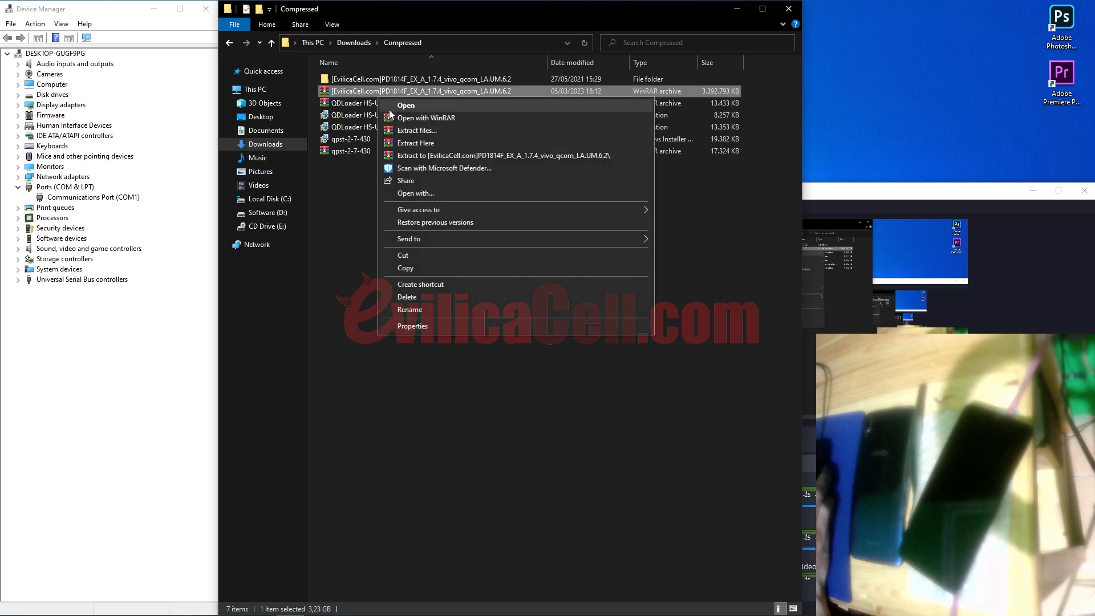
{"action": "left_click", "coordinate": [400, 142]}
{"action": "type", "text": "evilicacelldotcom"}
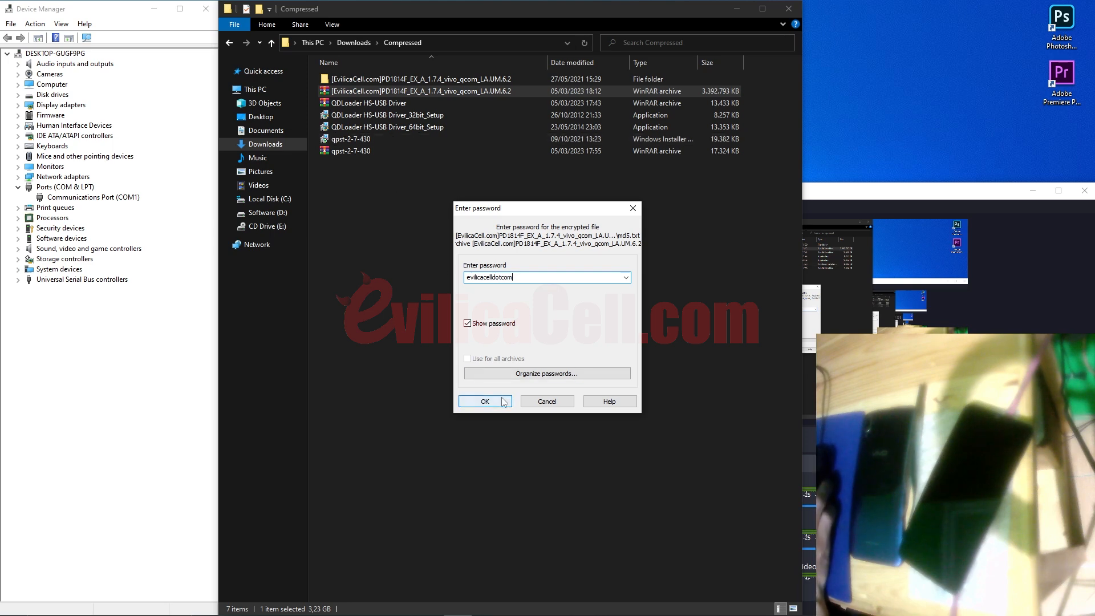
{"action": "left_click", "coordinate": [522, 401]}
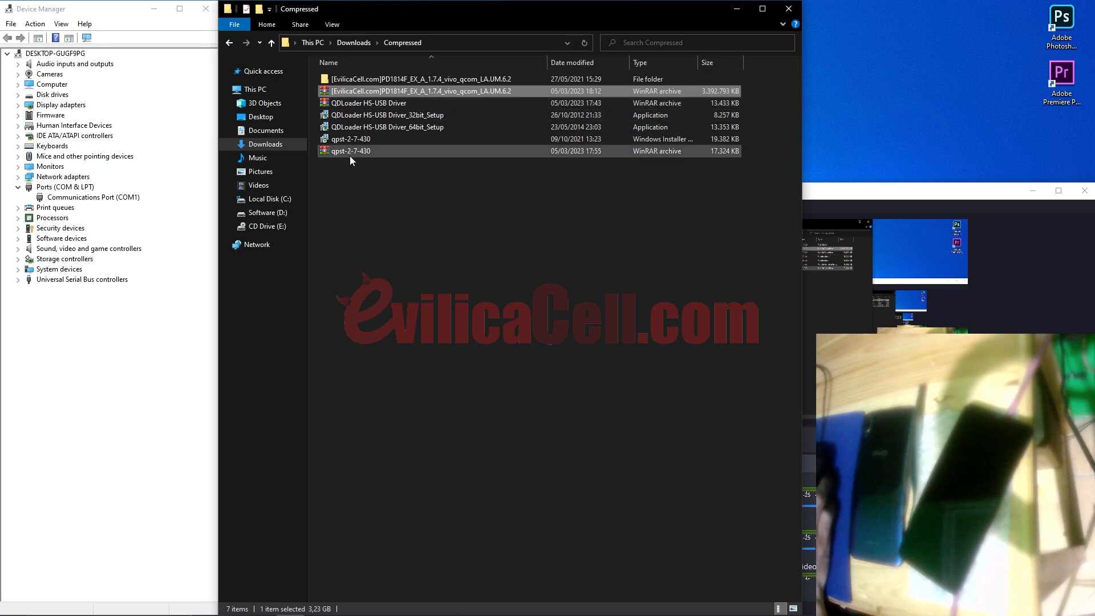
{"action": "left_click", "coordinate": [364, 80]}
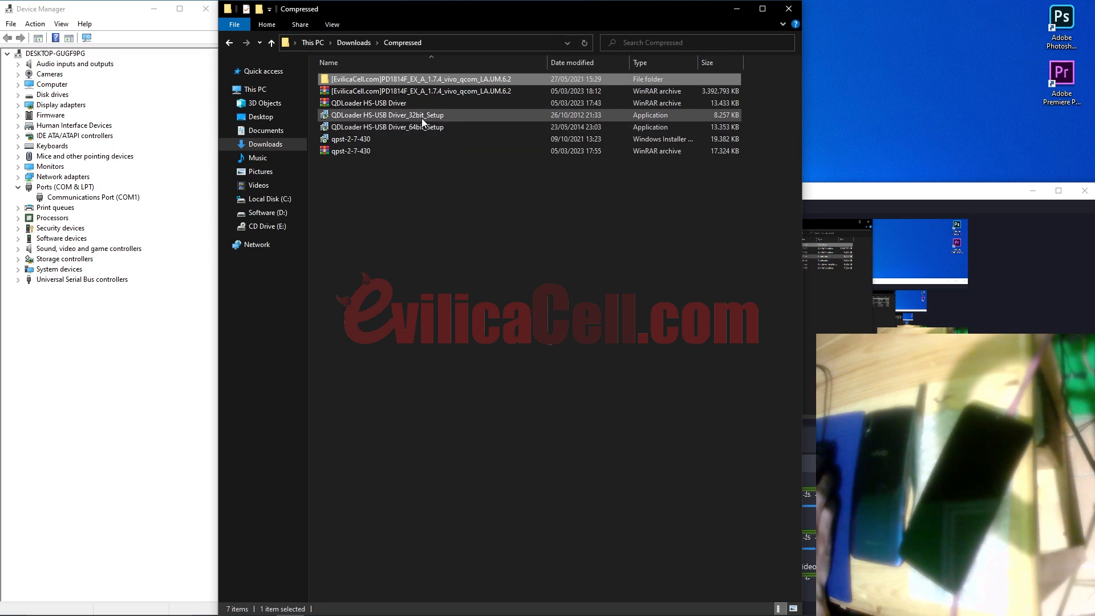
{"action": "left_click", "coordinate": [413, 172]}
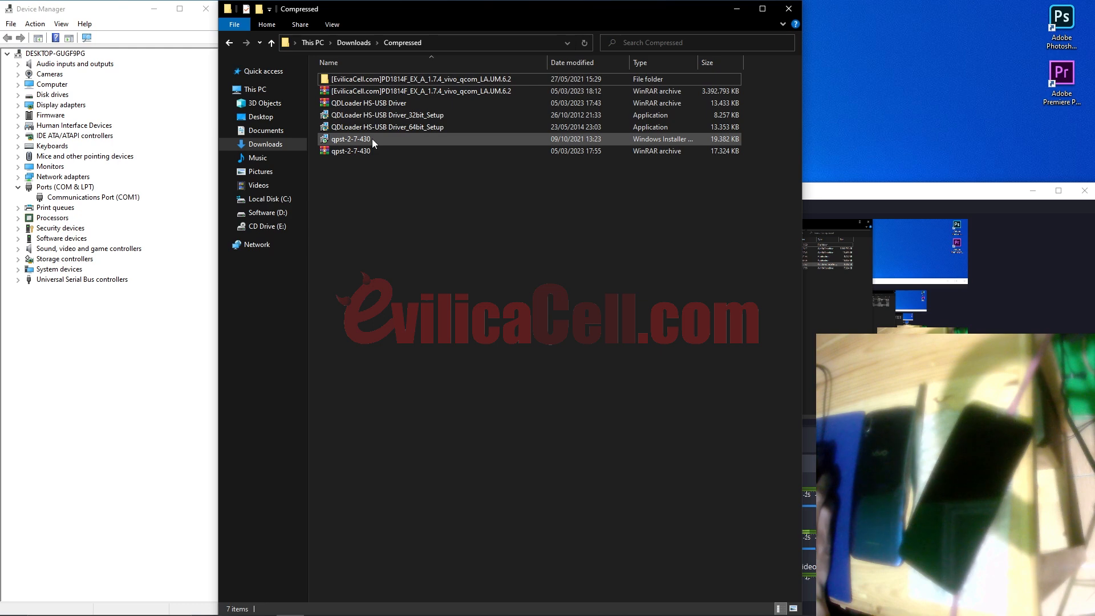
{"action": "right_click", "coordinate": [371, 139]}
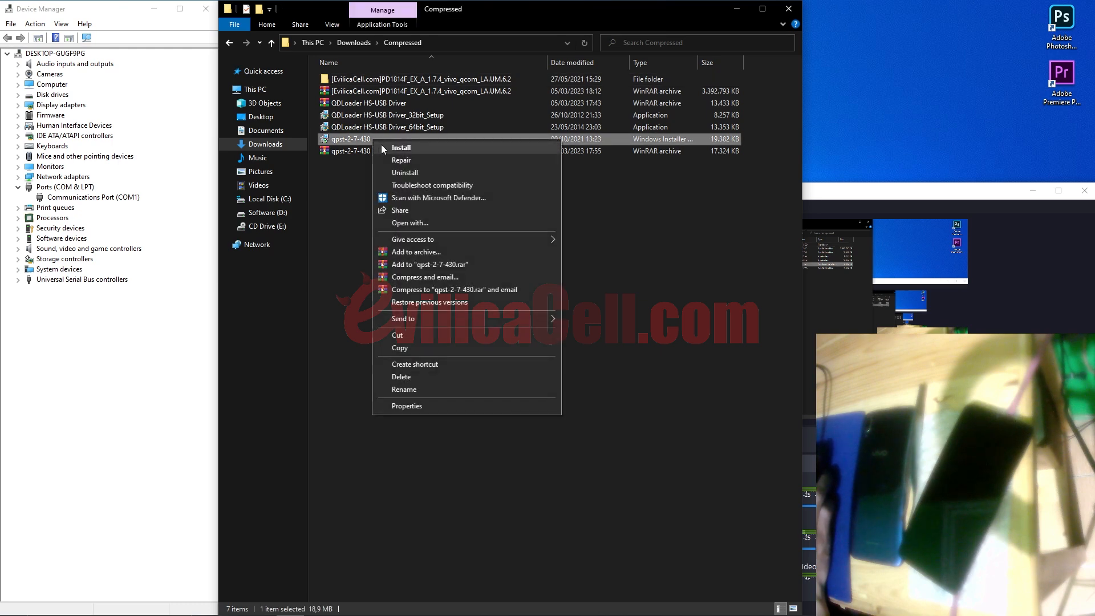
{"action": "left_click", "coordinate": [350, 174]}
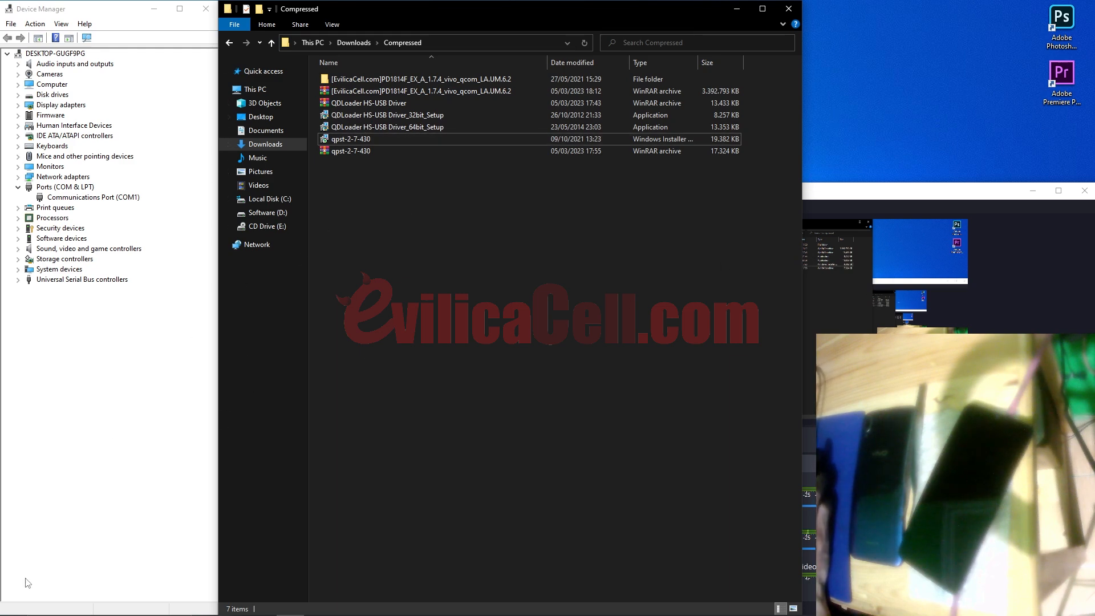
Step: Launch QFIL from the Start menu and move its window over the file browser
{"action": "left_click", "coordinate": [8, 610]}
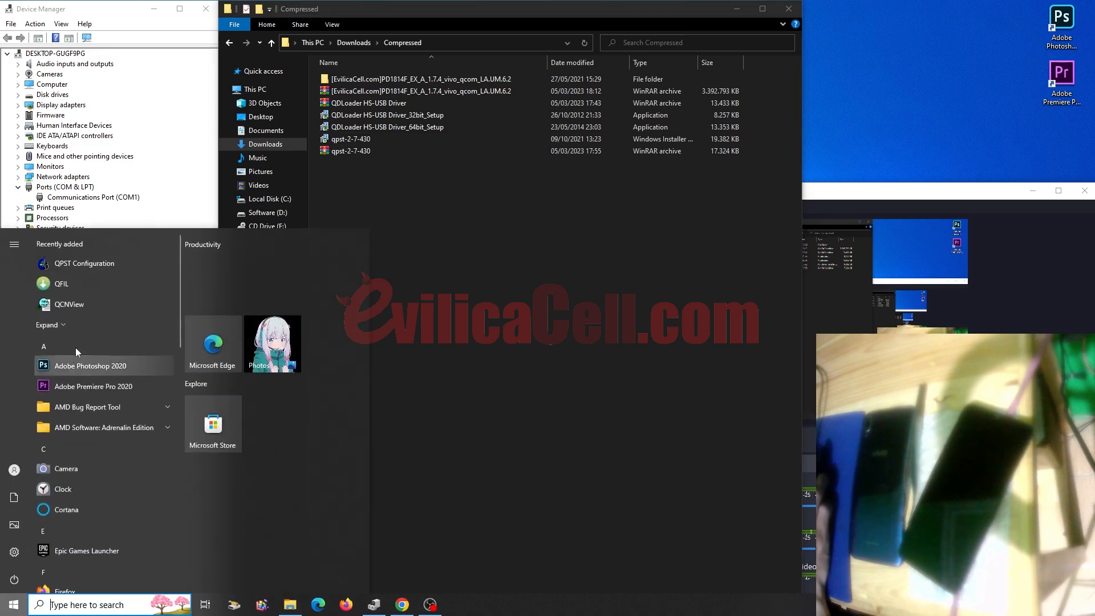
{"action": "left_click", "coordinate": [76, 285]}
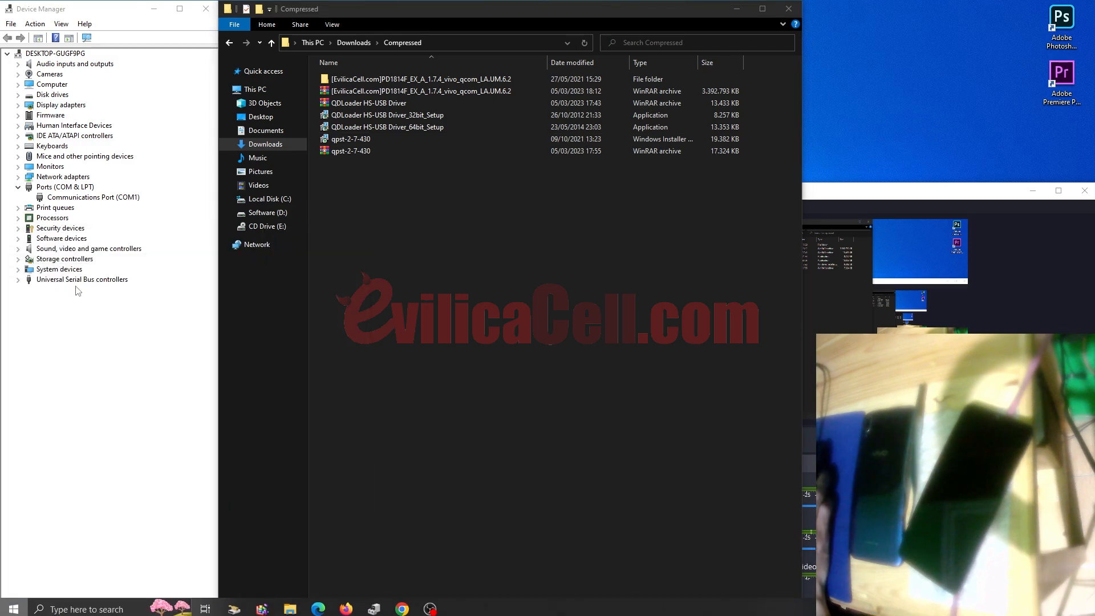
{"action": "left_click_drag", "start_coordinate": [358, 164], "coordinate": [426, 15]}
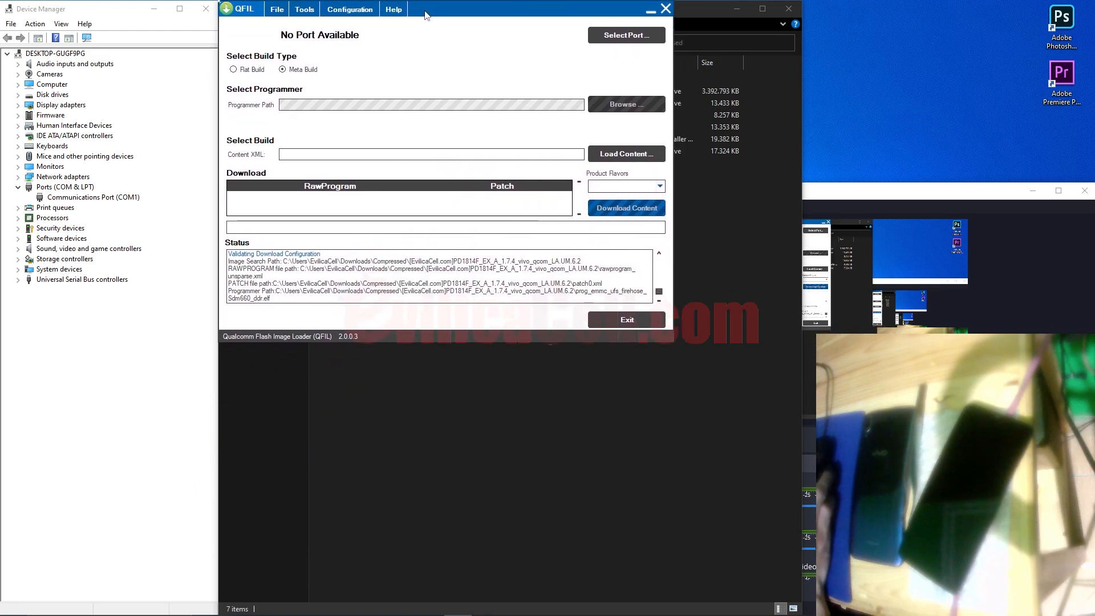
Step: Switch to Flat Build and browse for the programmer inside the extracted PD1814F firmware folder
{"action": "left_click", "coordinate": [252, 71]}
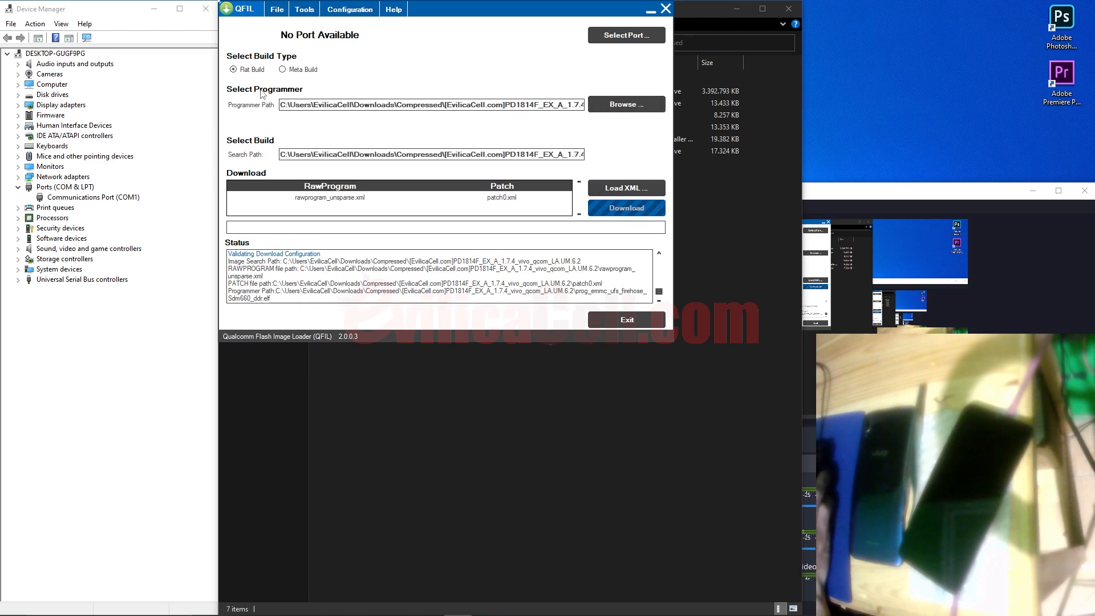
{"action": "left_click", "coordinate": [616, 106]}
{"action": "left_click", "coordinate": [340, 30]}
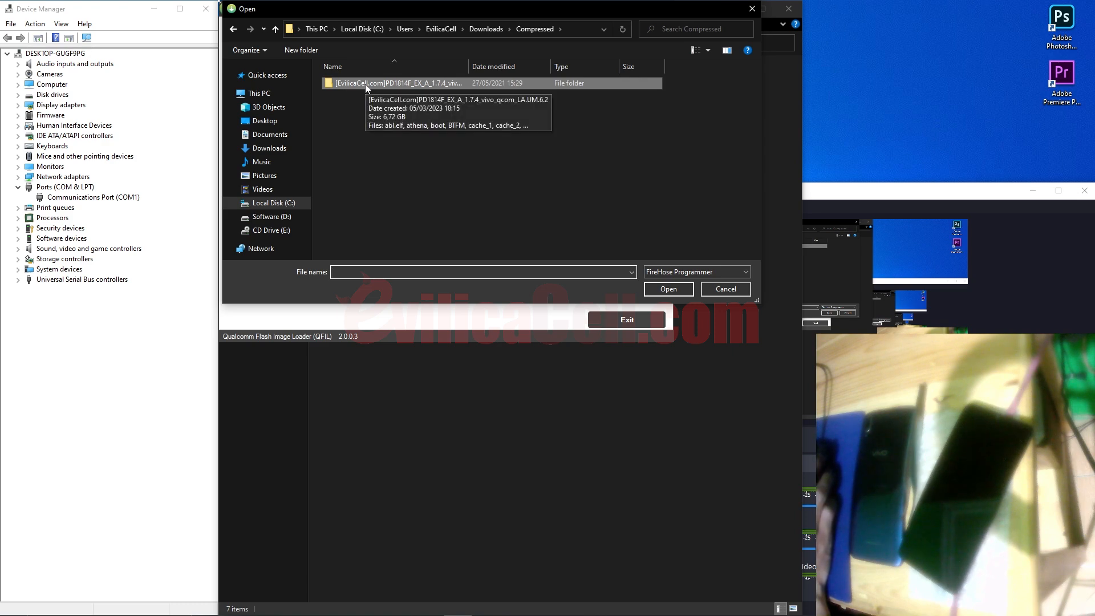
{"action": "left_click", "coordinate": [269, 148]}
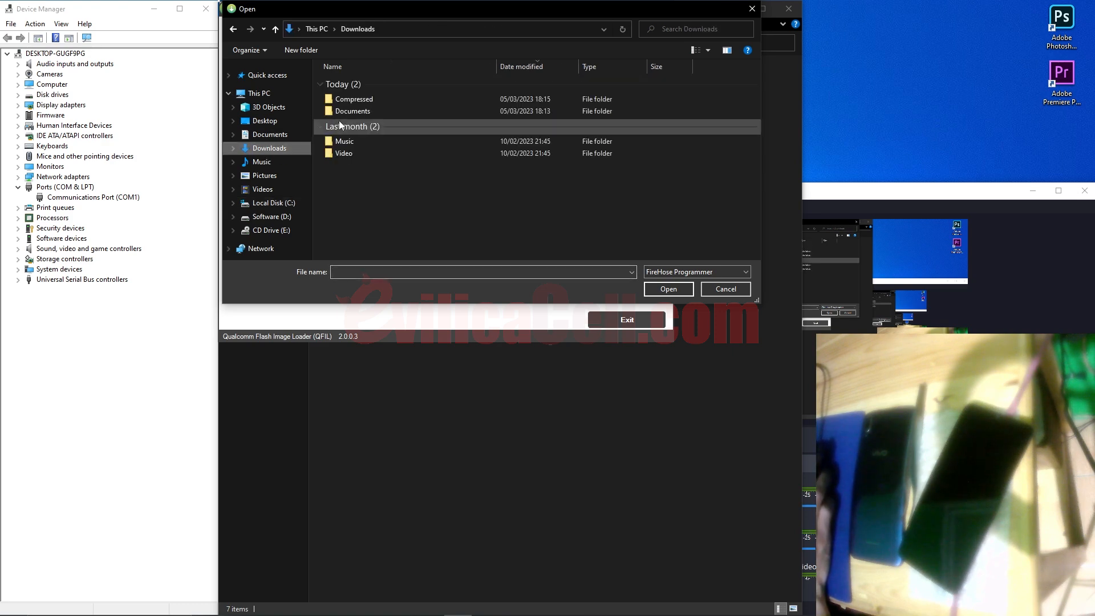
{"action": "double_click", "coordinate": [355, 101]}
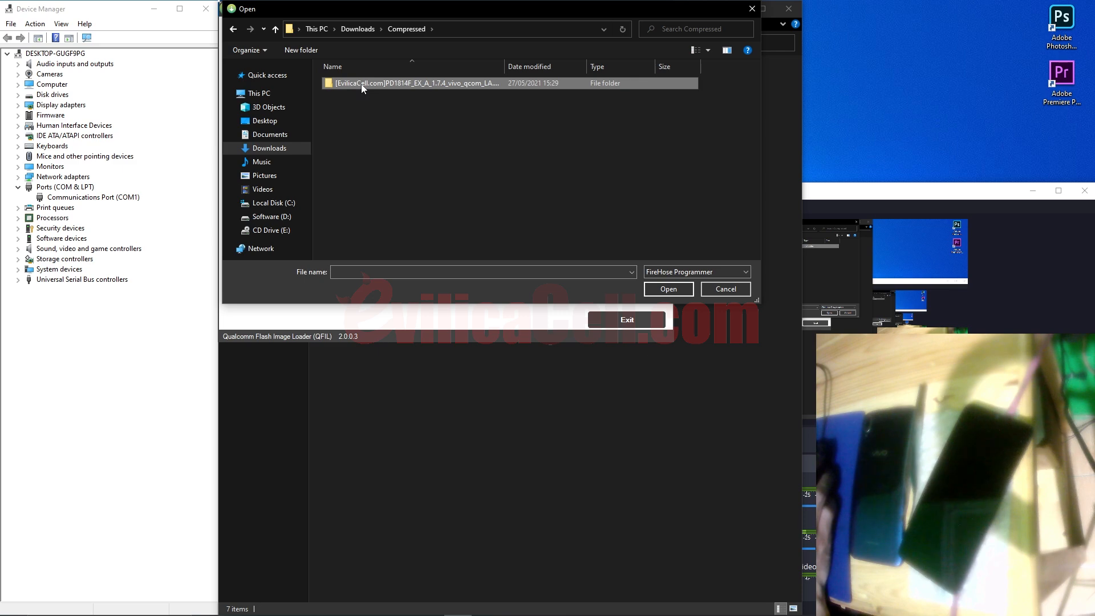
{"action": "double_click", "coordinate": [361, 84]}
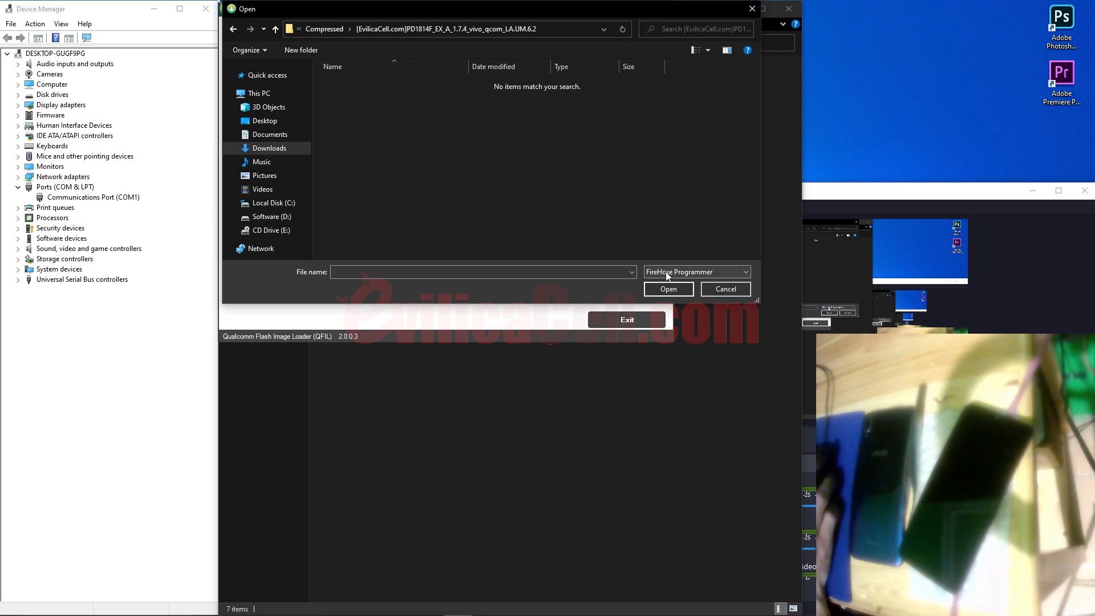
Step: Show all file types and choose prog_emmc_ufs_firehose_Sdm660_ddr.elf as the programmer
{"action": "left_click", "coordinate": [706, 273]}
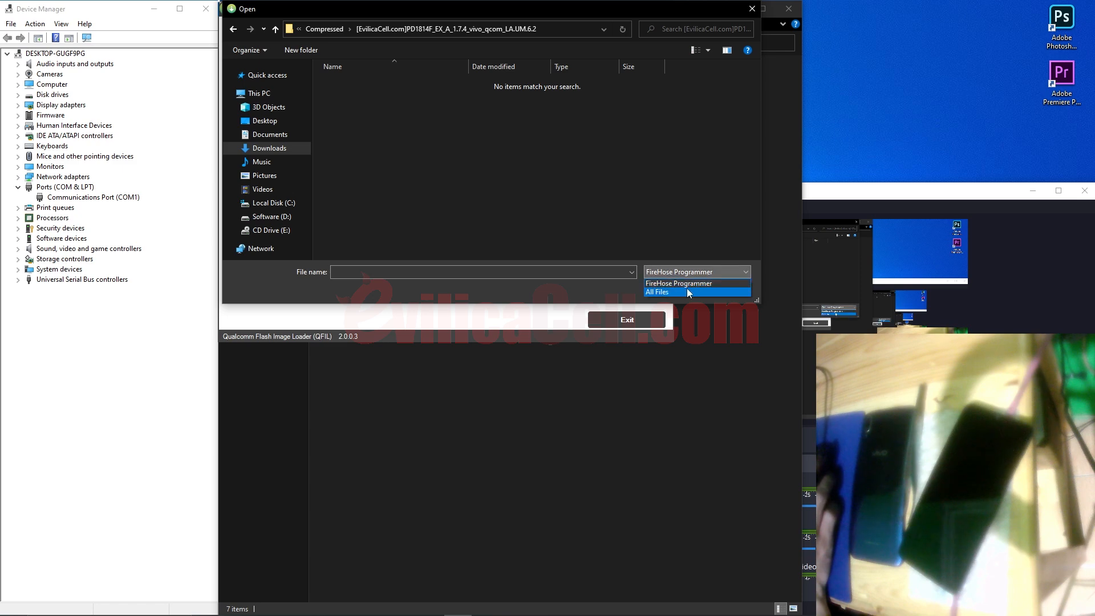
{"action": "left_click", "coordinate": [687, 291]}
{"action": "left_click", "coordinate": [464, 172]}
{"action": "scroll", "coordinate": [464, 172], "scroll_direction": "down", "scroll_amount": 5}
{"action": "scroll", "coordinate": [464, 173], "scroll_direction": "down", "scroll_amount": 10}
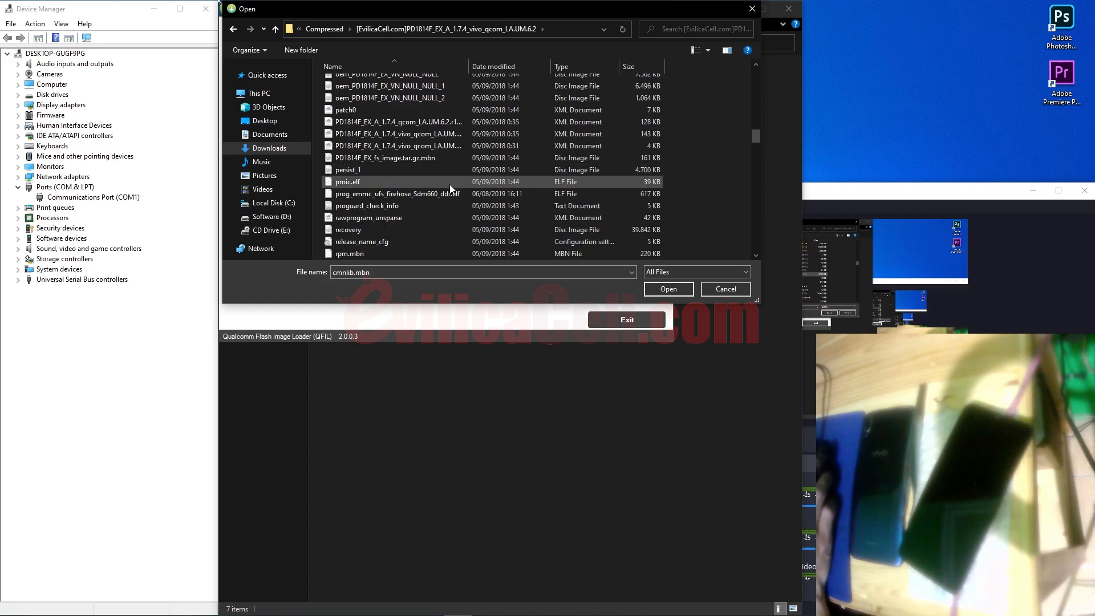
{"action": "left_click", "coordinate": [441, 195]}
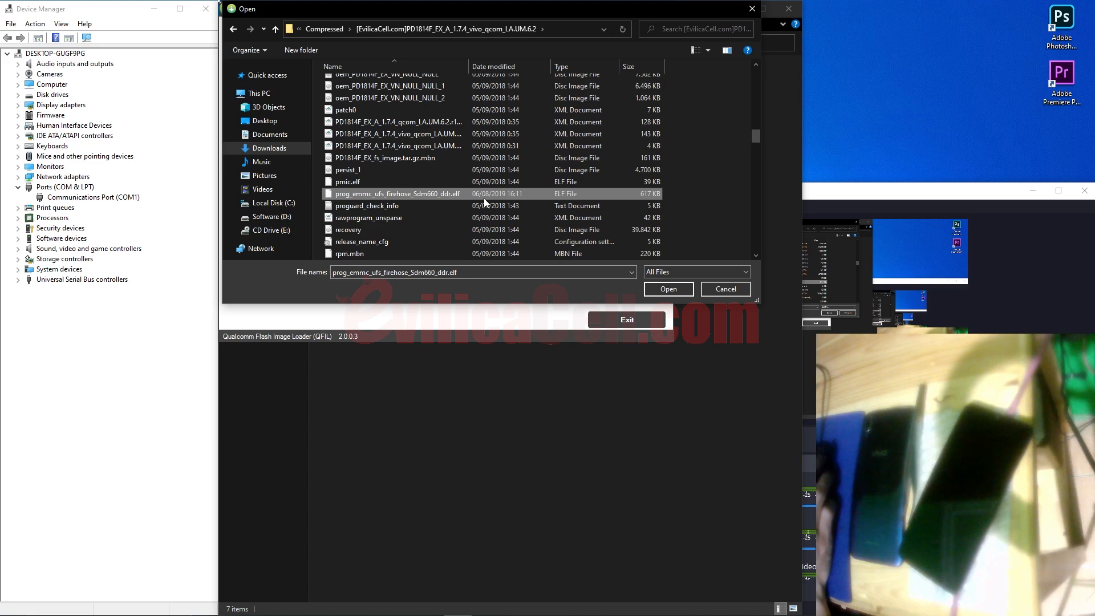
{"action": "left_click", "coordinate": [661, 290]}
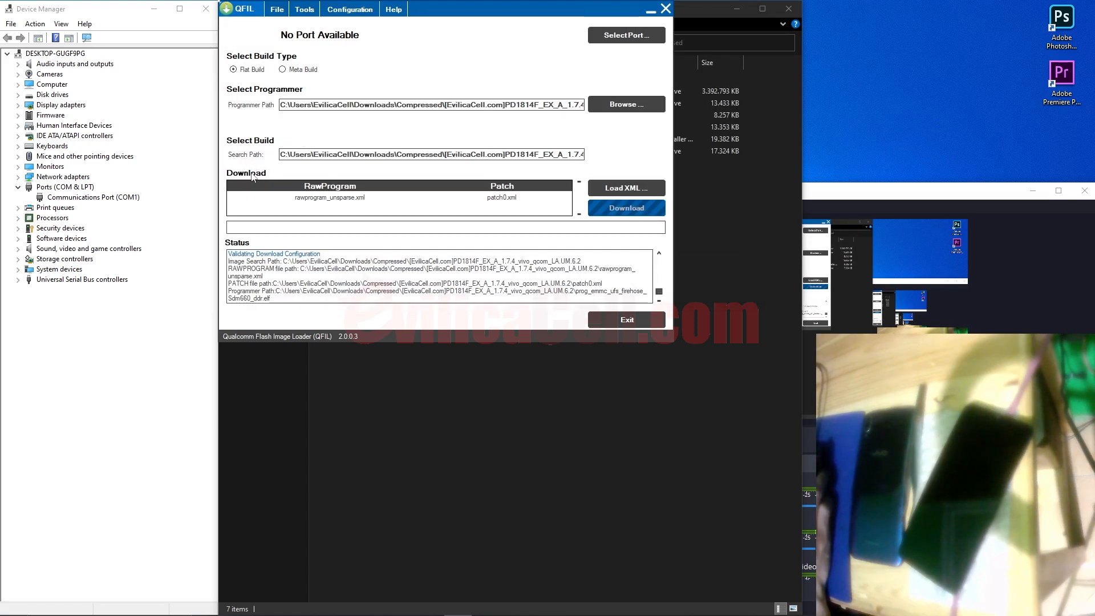
Step: Load rawprogram_unsparse and patch0 as the XML files, then start the firmware download
{"action": "left_click", "coordinate": [622, 191]}
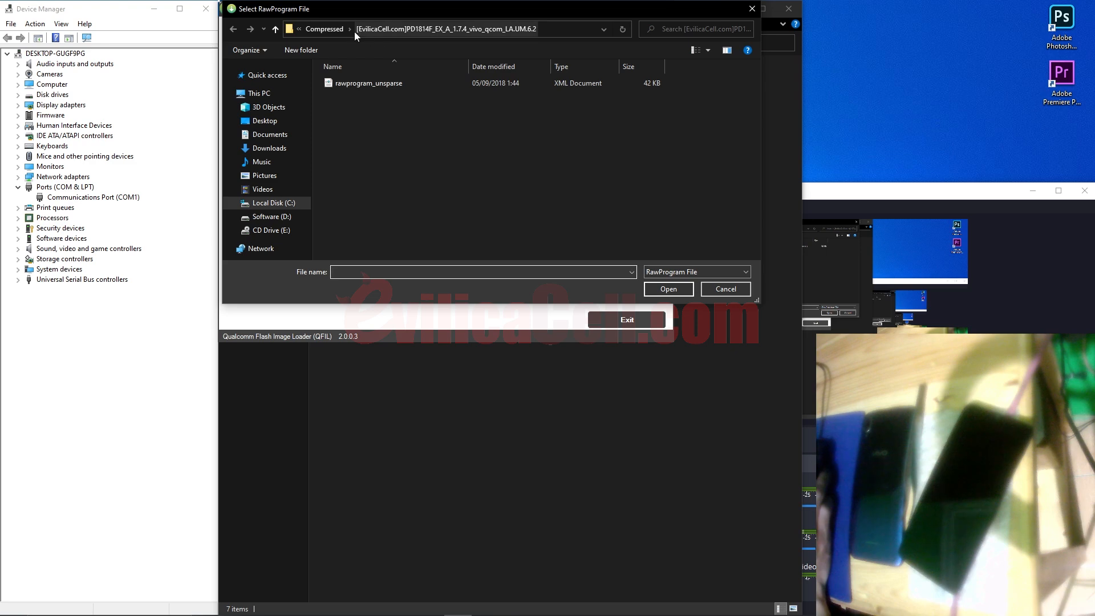
{"action": "left_click", "coordinate": [371, 83]}
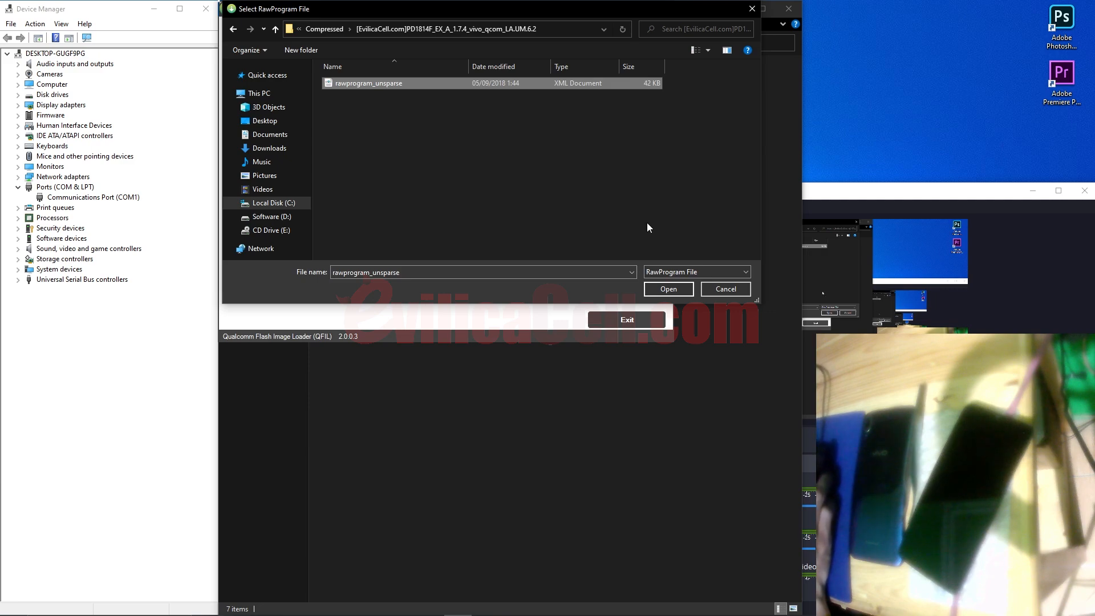
{"action": "left_click", "coordinate": [664, 288]}
{"action": "left_click", "coordinate": [381, 84]}
{"action": "left_click", "coordinate": [669, 290]}
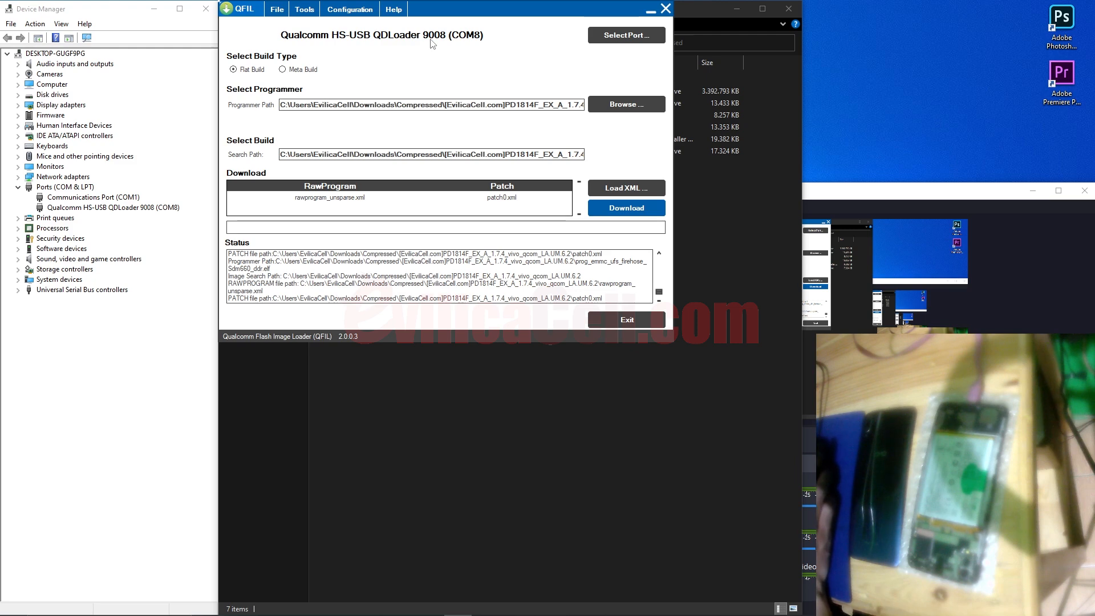
{"action": "left_click", "coordinate": [621, 208]}
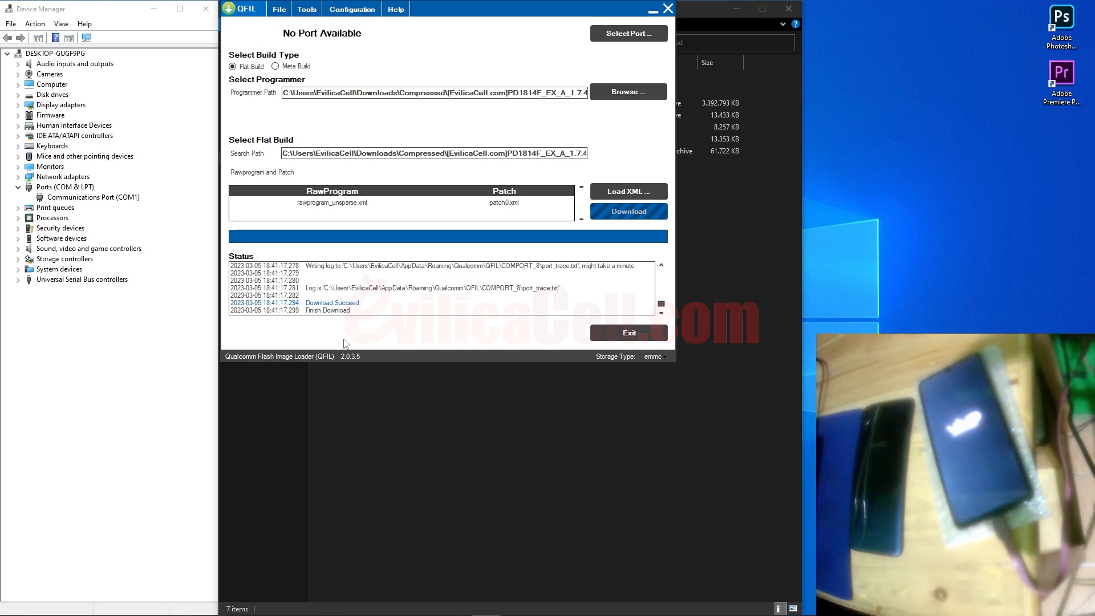
{"action": "key", "text": "alt+Tab"}
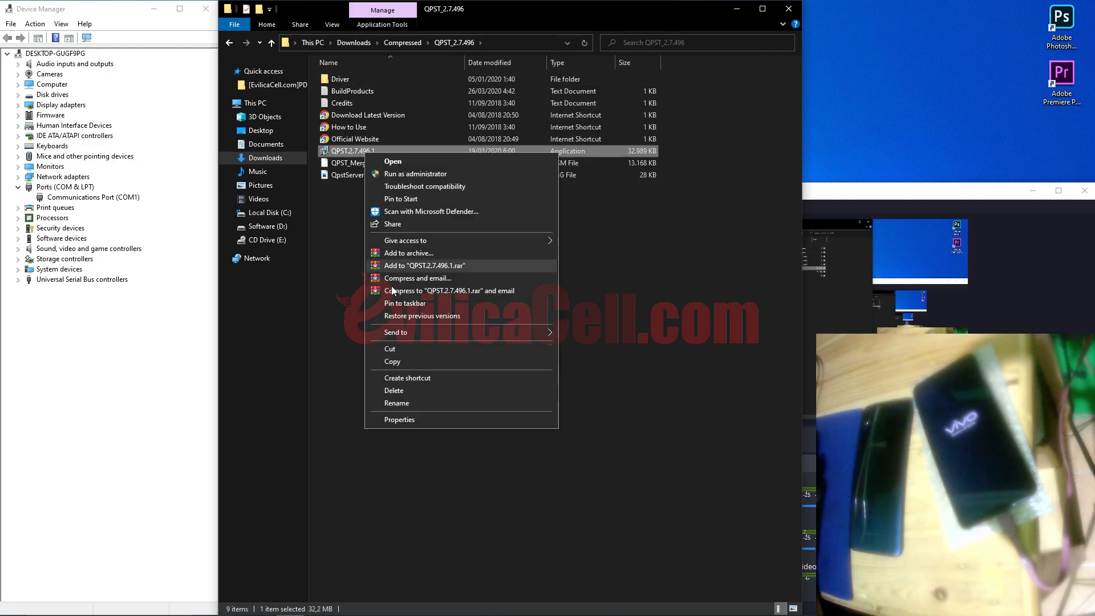
{"action": "right_click", "coordinate": [348, 140]}
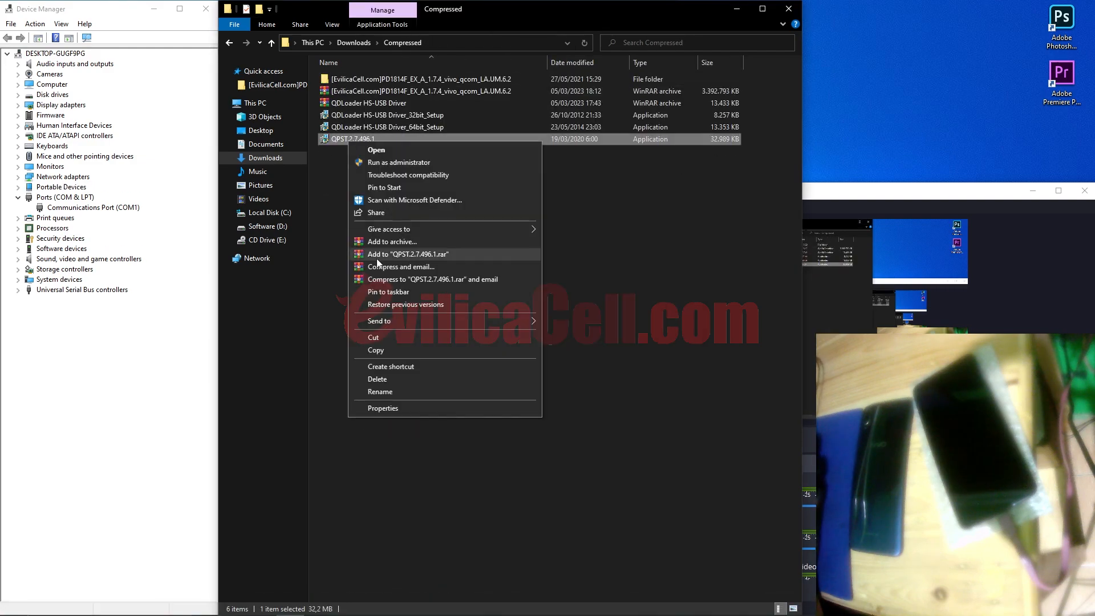
{"action": "left_click", "coordinate": [392, 242]}
{"action": "left_click", "coordinate": [557, 416]}
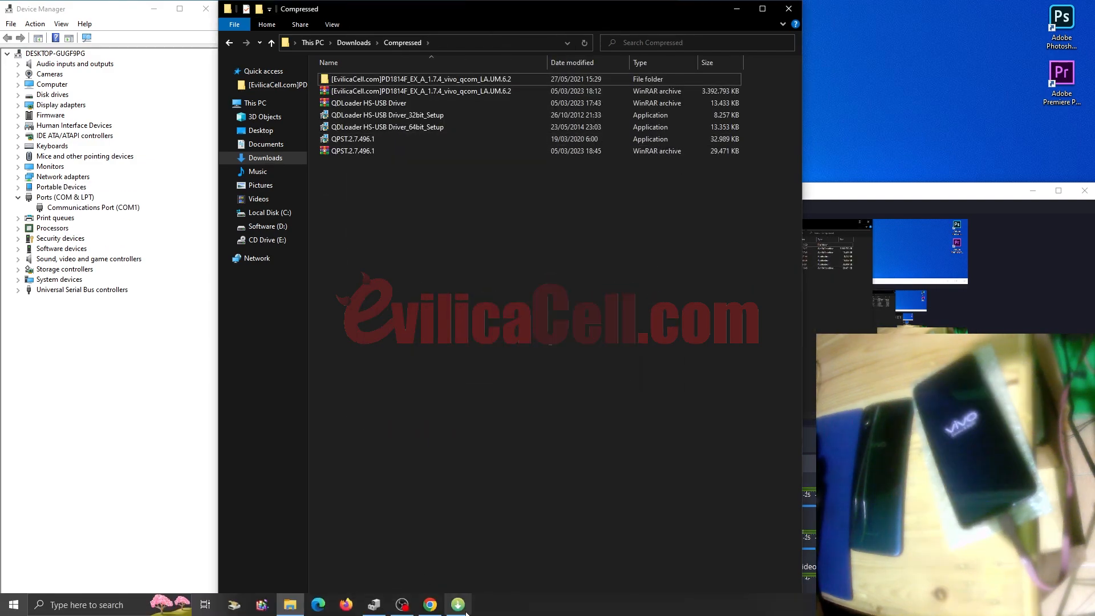